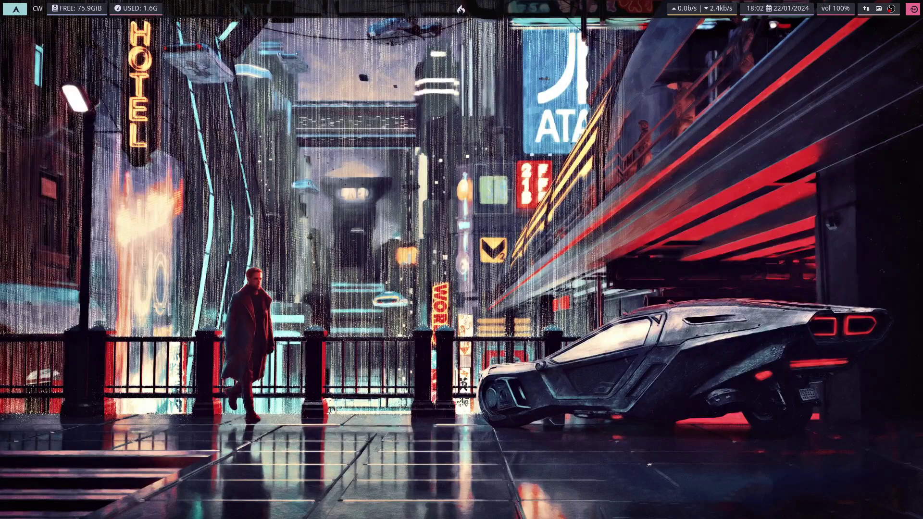
Run neofetch in a terminal to show the ArcoLinux system summary, then close the terminal
key("super+Return")
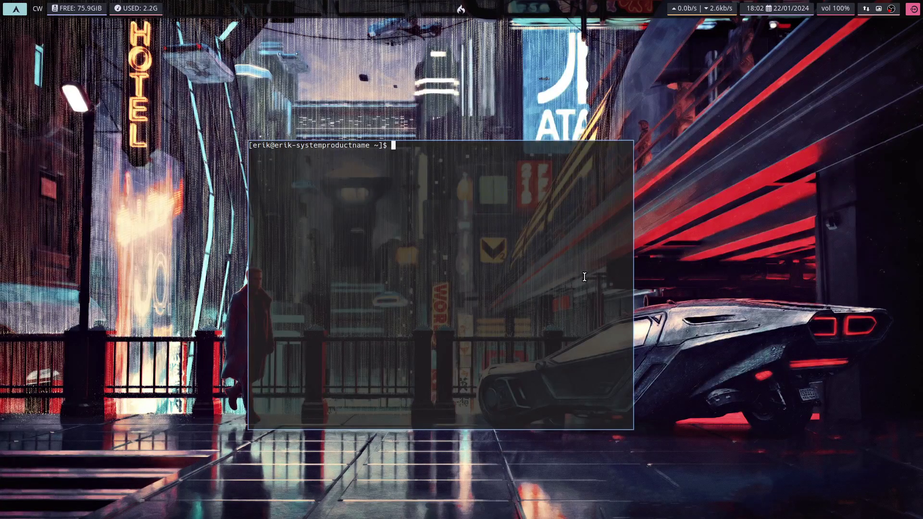
type("neofetch")
key("Return")
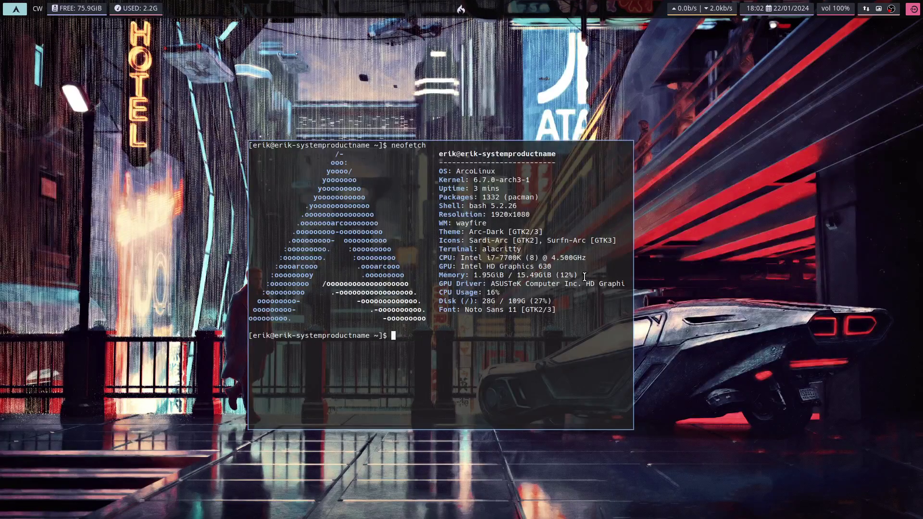
key("super+q")
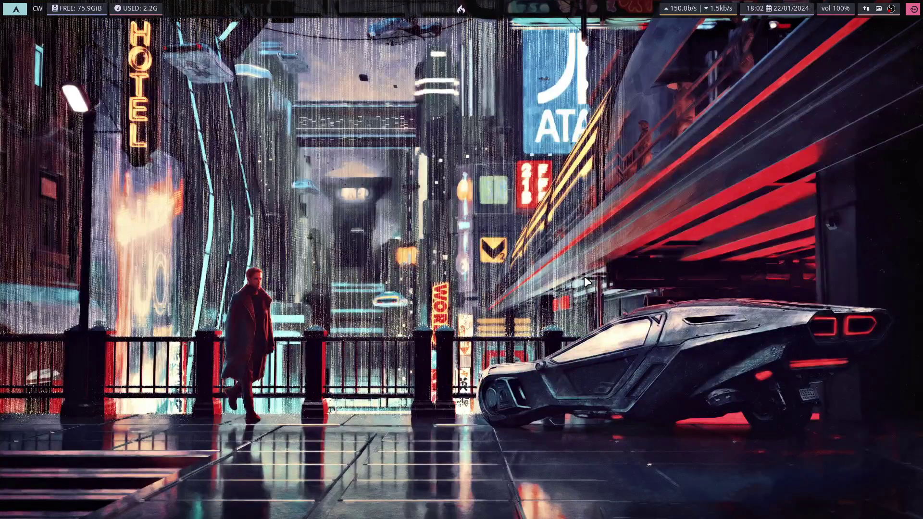
Open the home folder with hidden files shown and navigate into ~/.config/wayfire
key("super+shift+Return")
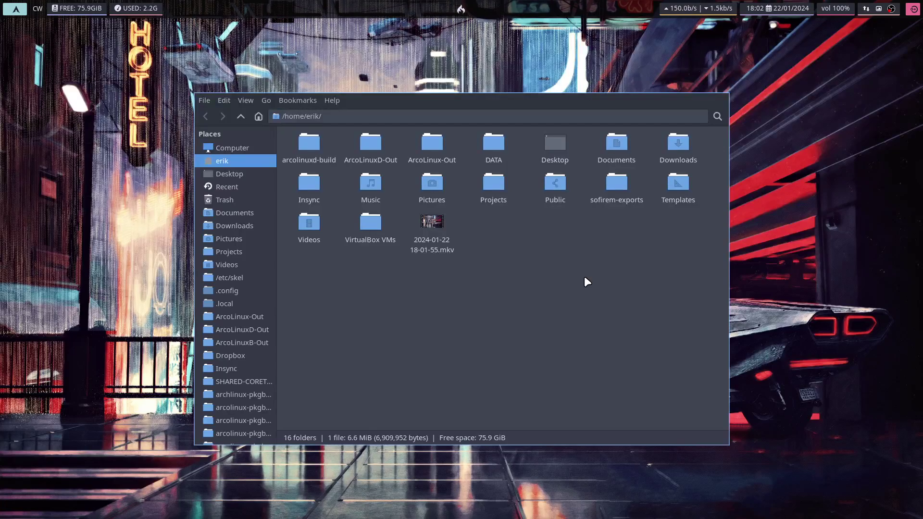
key("ctrl+h")
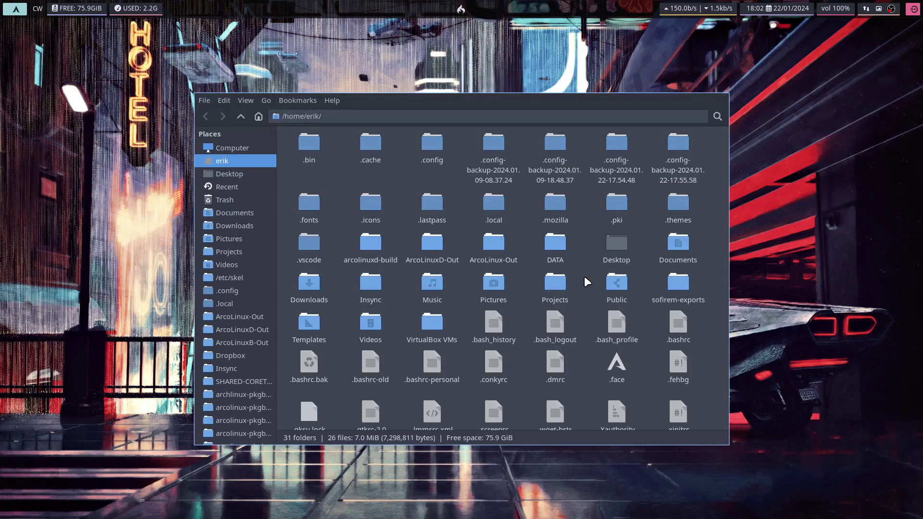
double_click(430, 146)
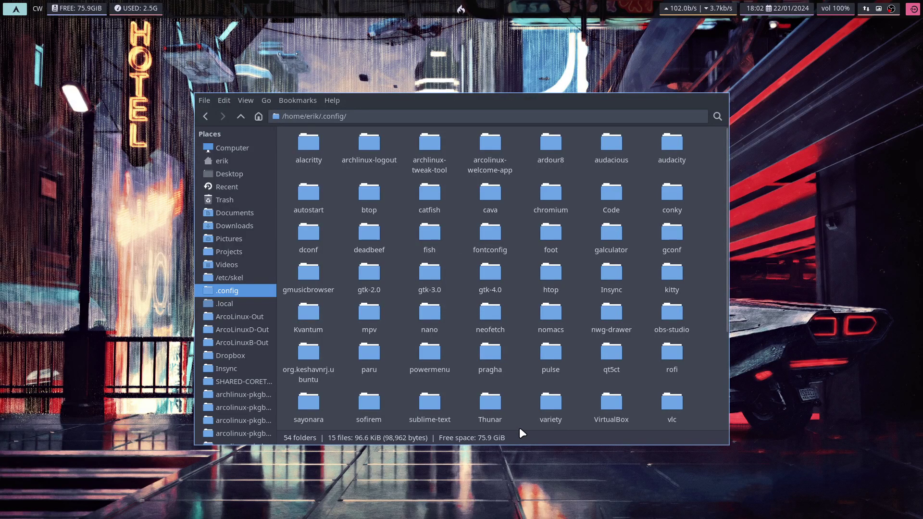
scroll(543, 420, "down", 2)
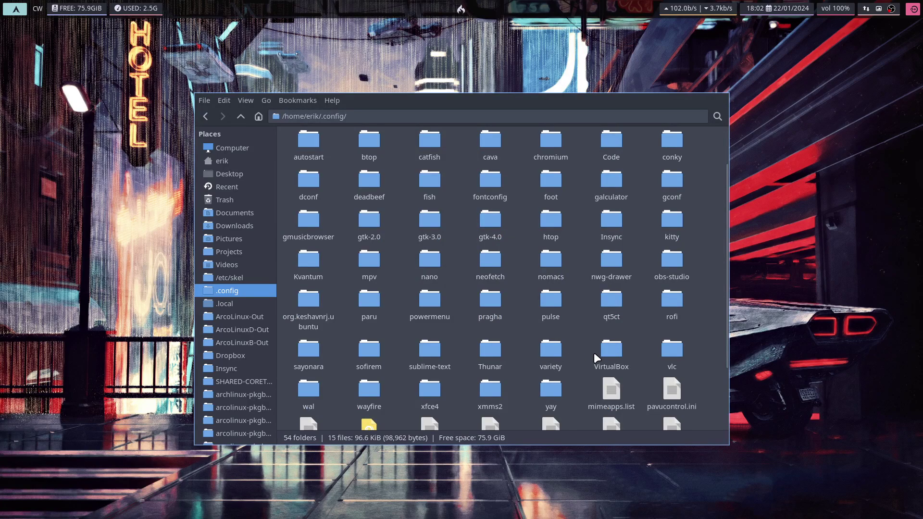
double_click(365, 394)
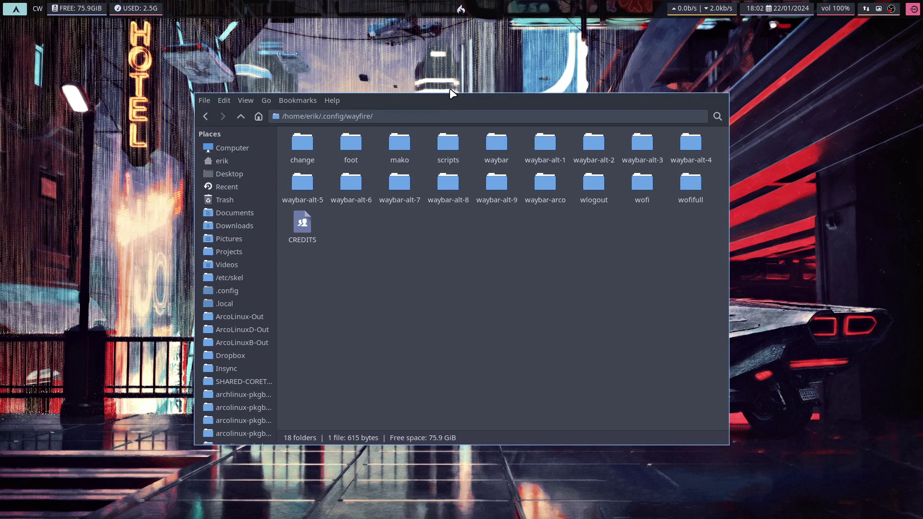
Reinstall arcolinux-powermenu-git with sudo pacman -S, confirm with y, and close the terminal
key("super+Return")
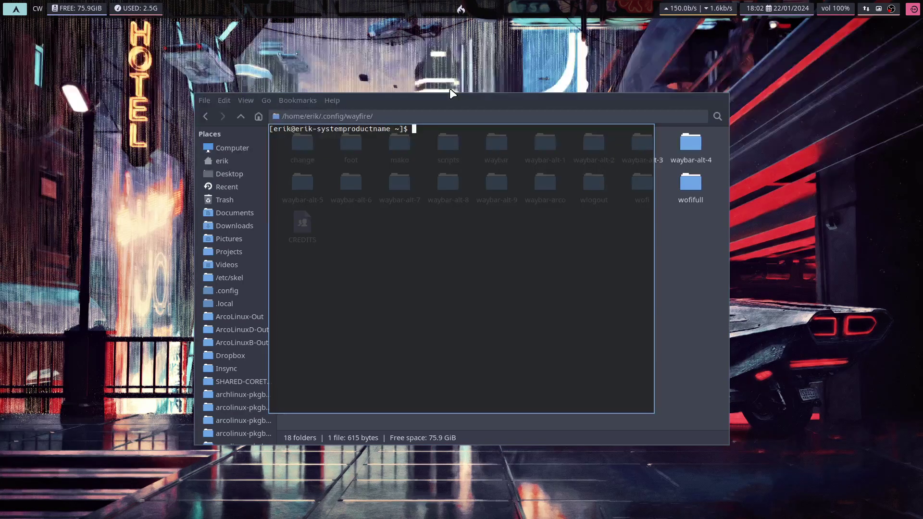
type("sudo")
key("BackSpace")
key("BackSpace")
key("BackSpace")
key("BackSpace")
type("udo pacman -S arcolinux")
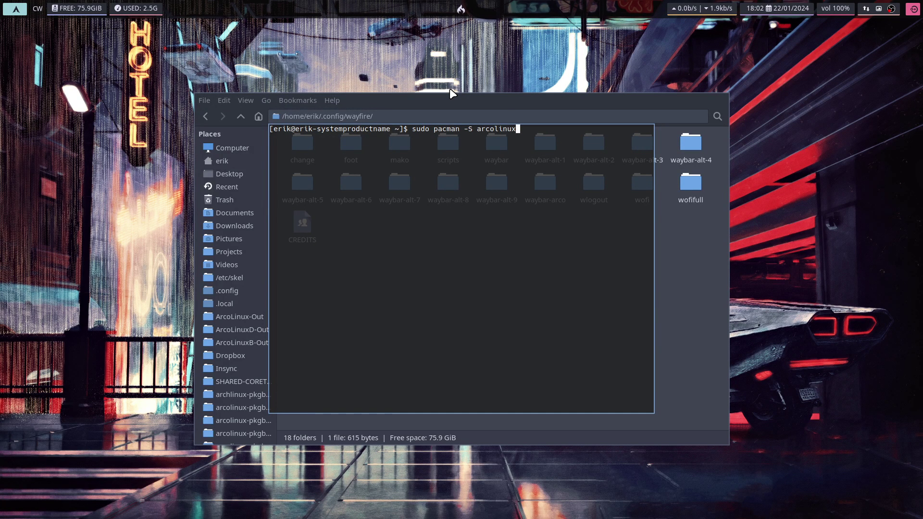
type("-powermenu-git")
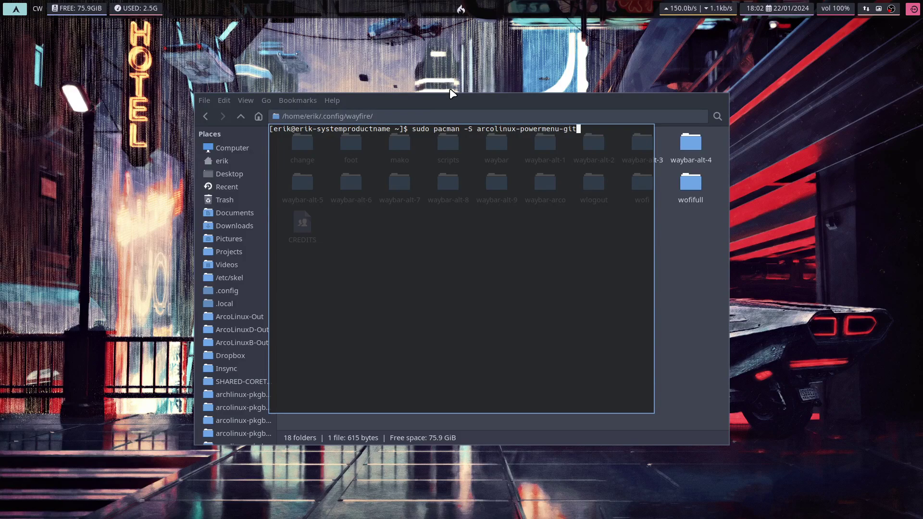
key("Return")
key("Return")
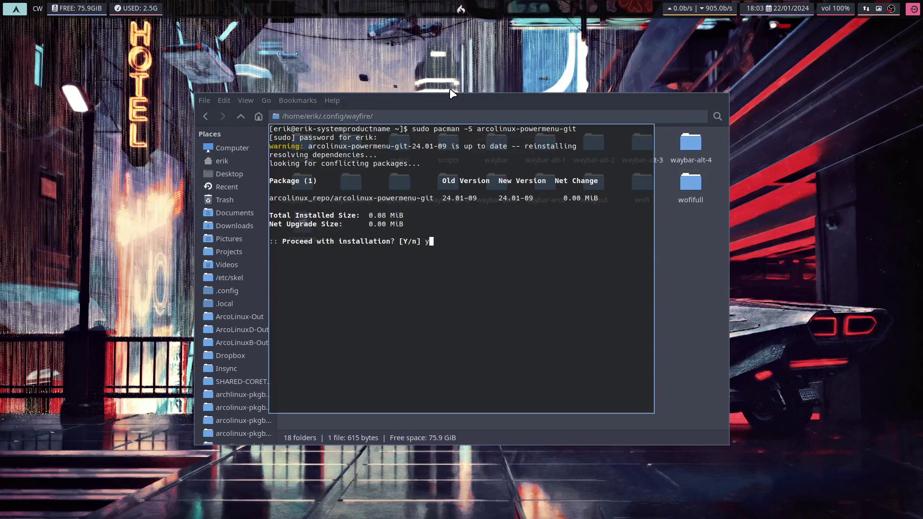
type("y")
key("Return")
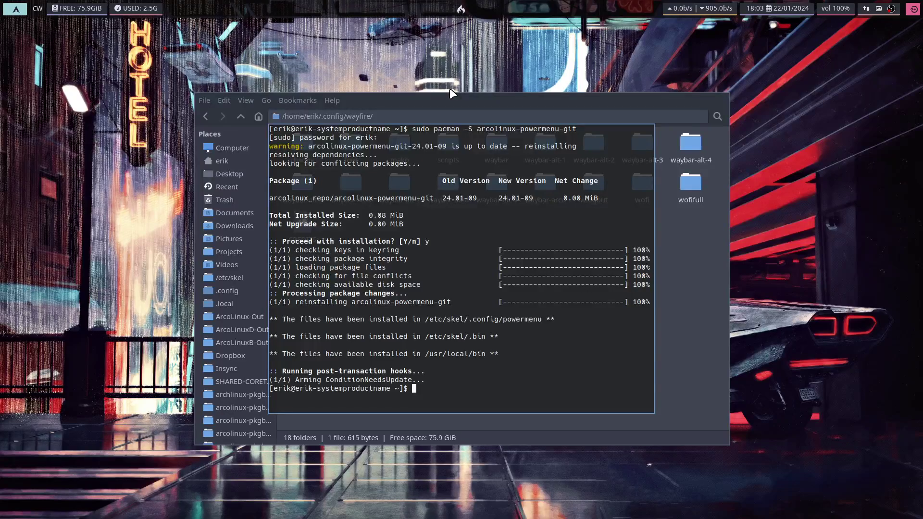
key("super+q")
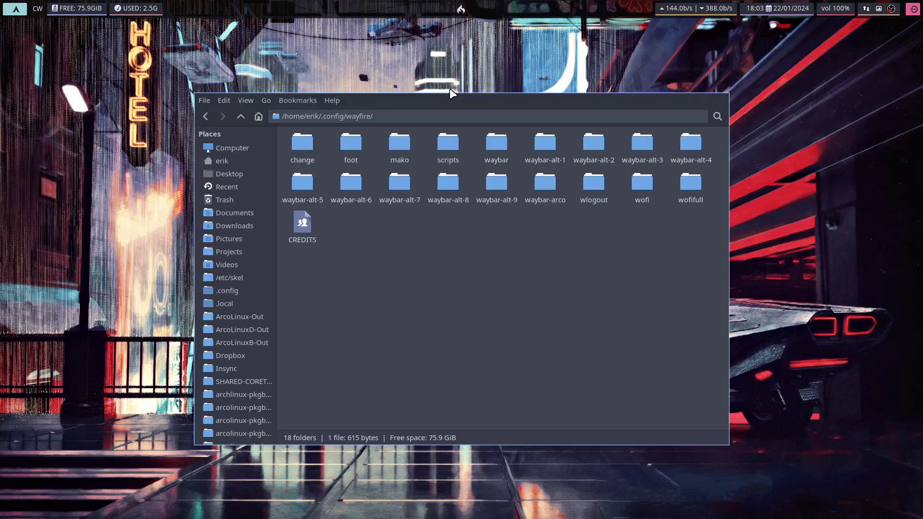
Browse /etc/skel, briefly selecting all its items, then return to the home folder
left_click(238, 278)
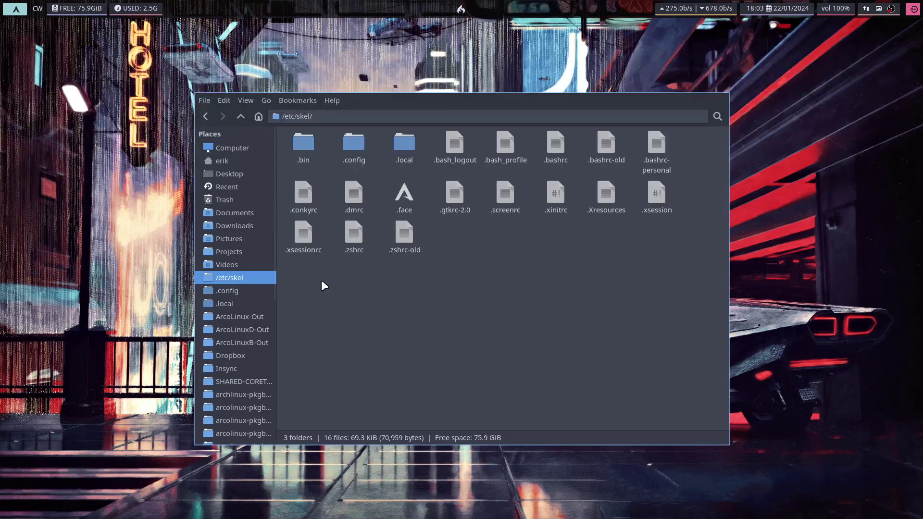
left_click_drag(297, 321, 732, 140)
left_click(380, 302)
left_click(233, 160)
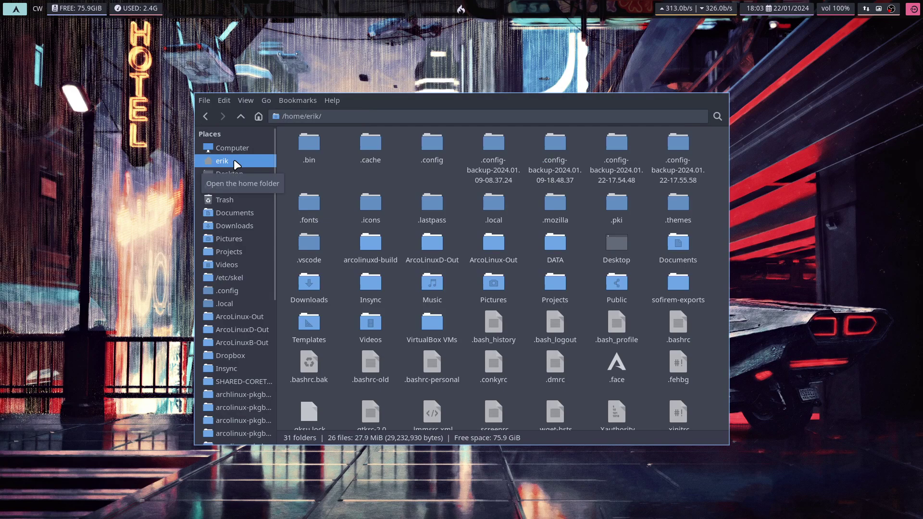
Locate the powermenu folder in /etc/skel/.config, then open the home .config folder
left_click(234, 278)
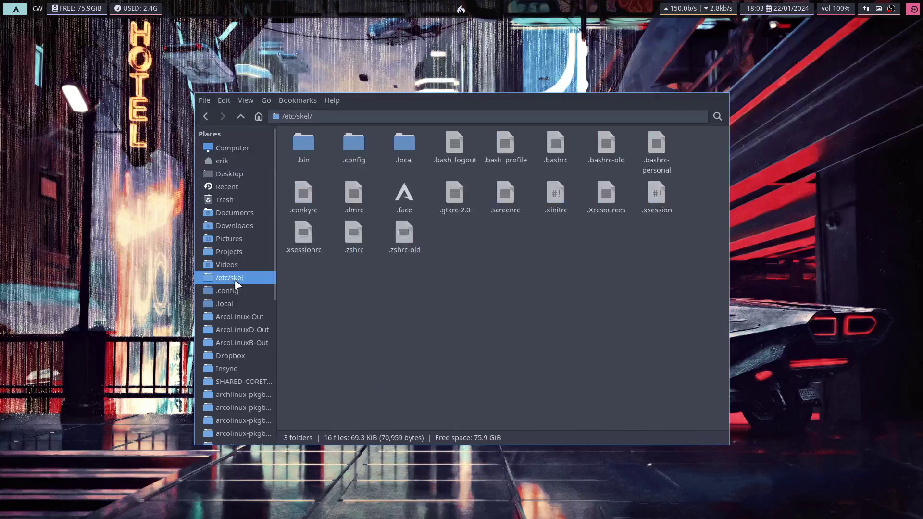
double_click(351, 148)
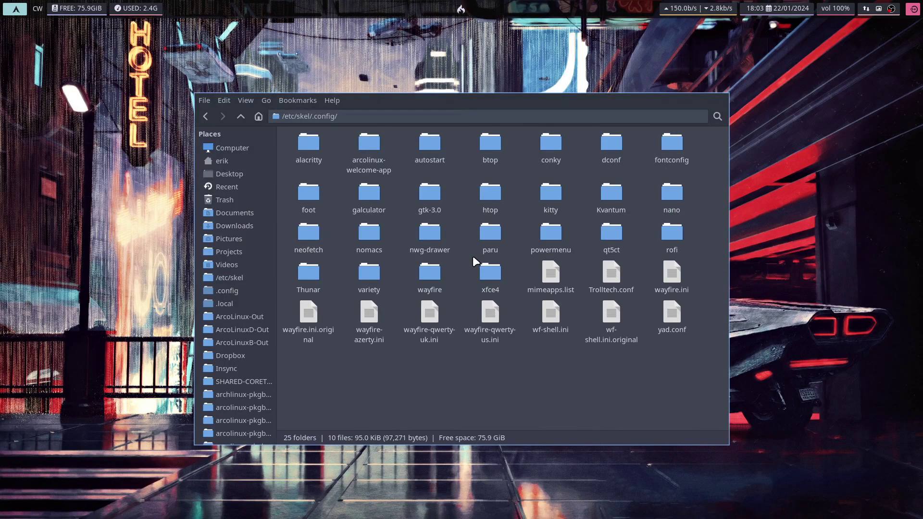
left_click(553, 240)
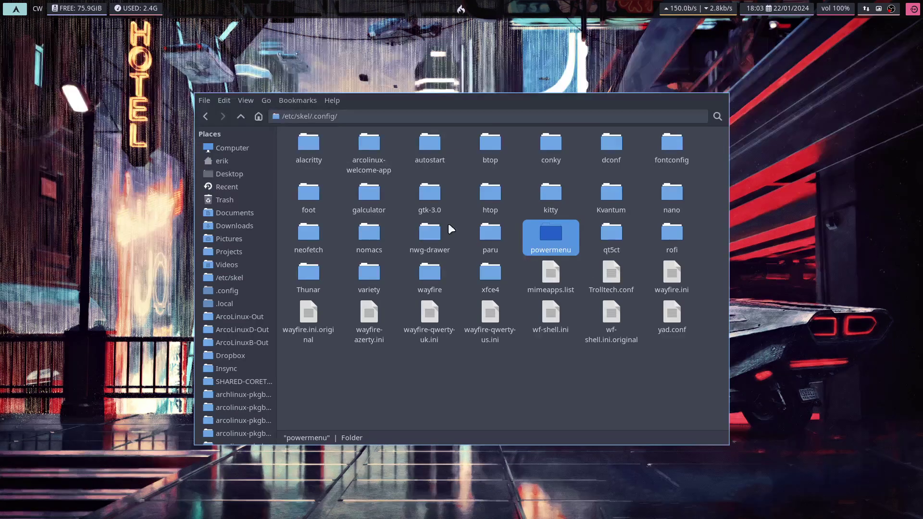
left_click(234, 161)
double_click(435, 141)
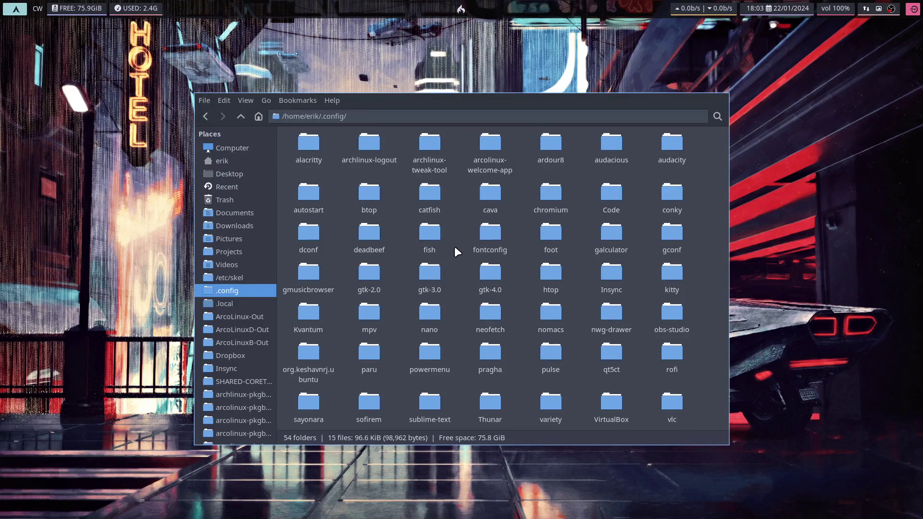
Abort the half-typed 'skel' command in a new terminal with Ctrl+C and close it
key("super+Return")
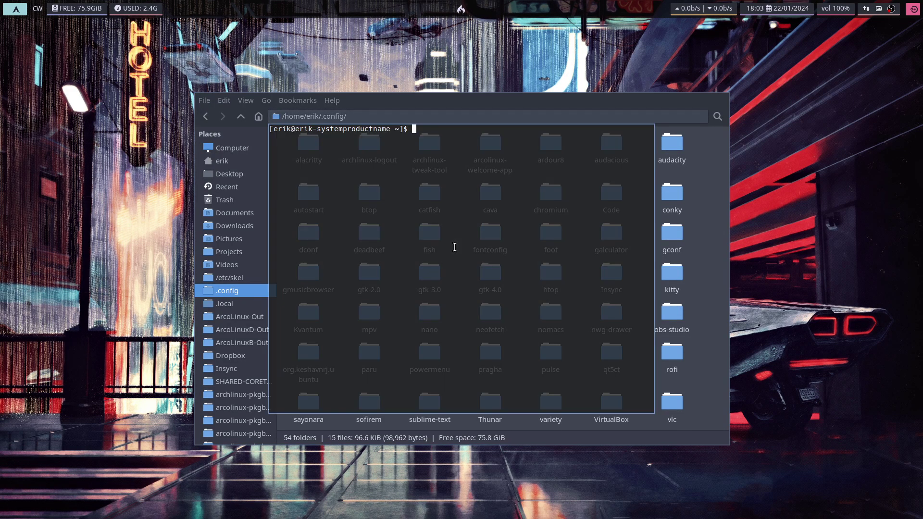
type("skel")
key("ctrl+c")
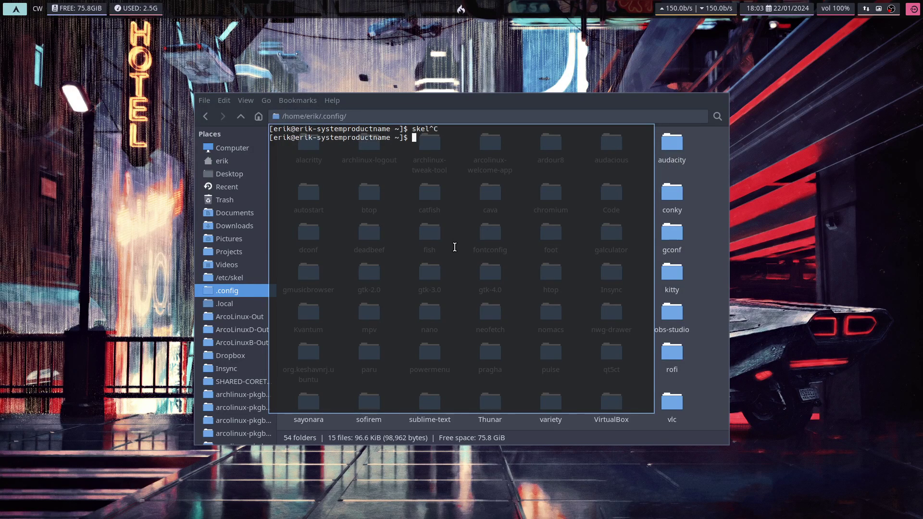
key("super+q")
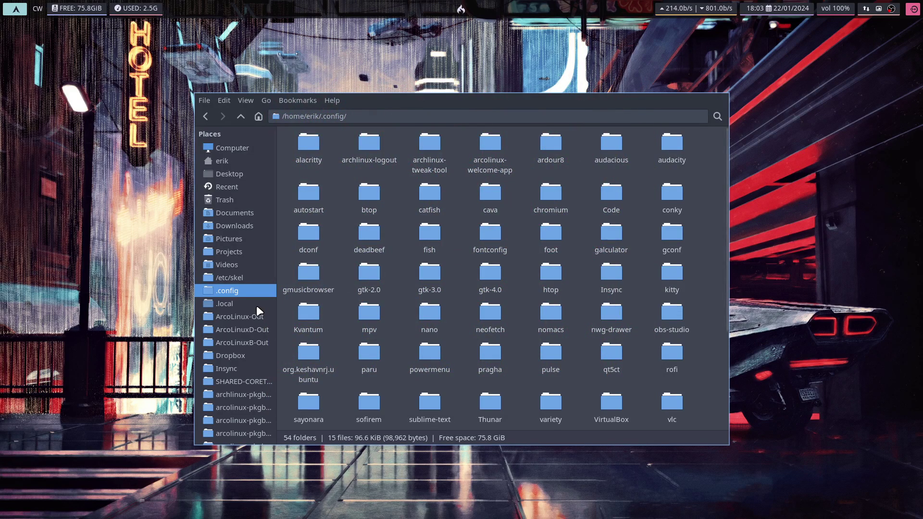
Look through /etc/skel, selecting then clearing all its items, and go back home
left_click(244, 279)
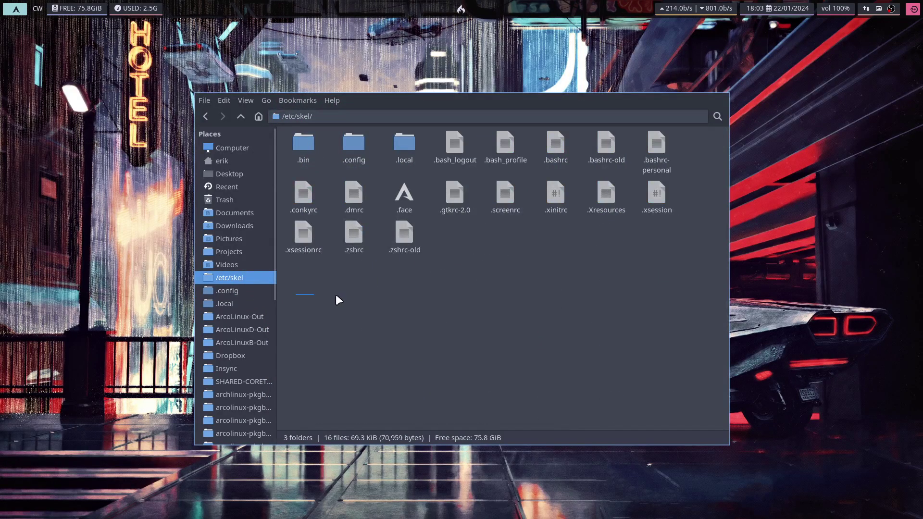
left_click_drag(339, 300, 741, 130)
left_click(511, 389)
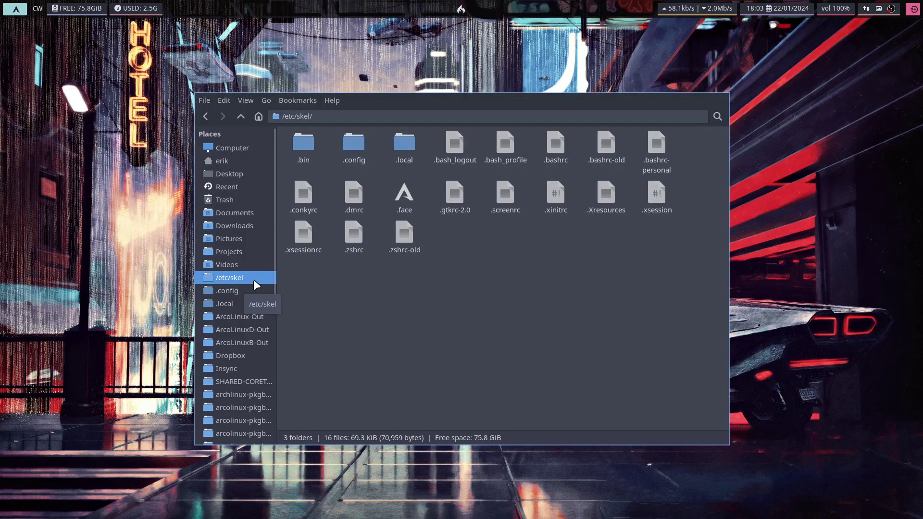
left_click(219, 159)
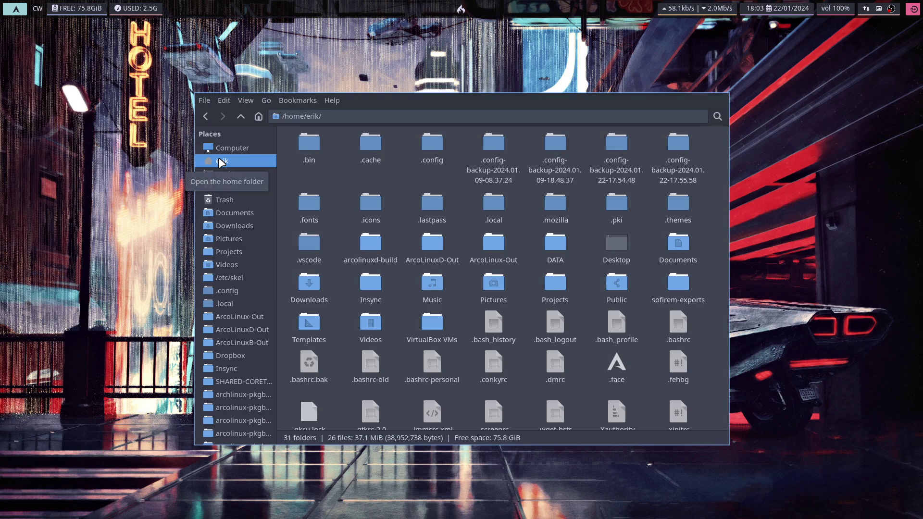
Select the four .config-backup folders, then two of them to view Compare in the context menu
left_click(480, 162)
left_click(549, 168)
left_click(616, 168)
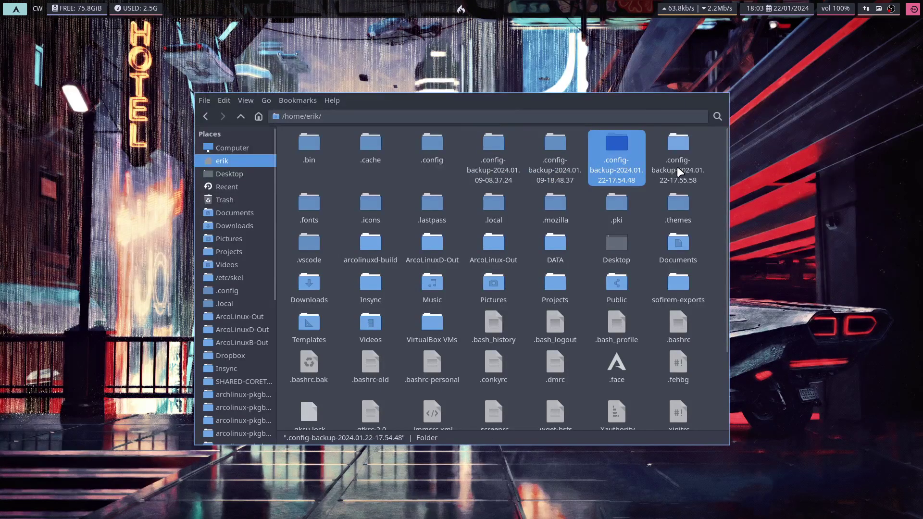
left_click(677, 167)
left_click_drag(454, 131, 685, 172)
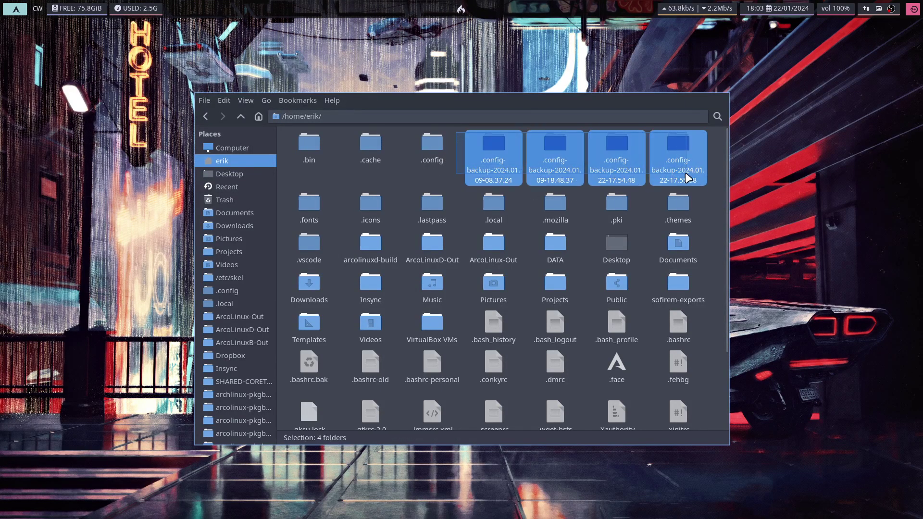
left_click(524, 144)
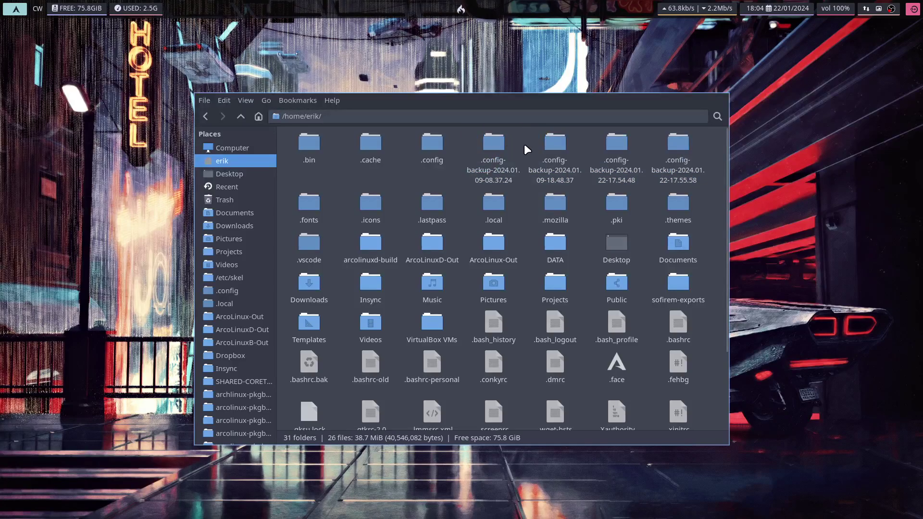
left_click(509, 140)
left_click(550, 142, "ctrl")
right_click(557, 150)
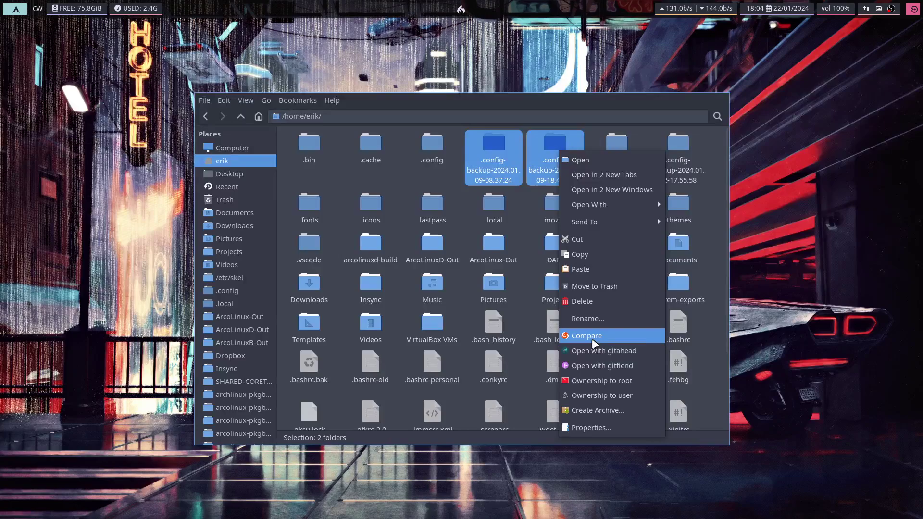
left_click(441, 173)
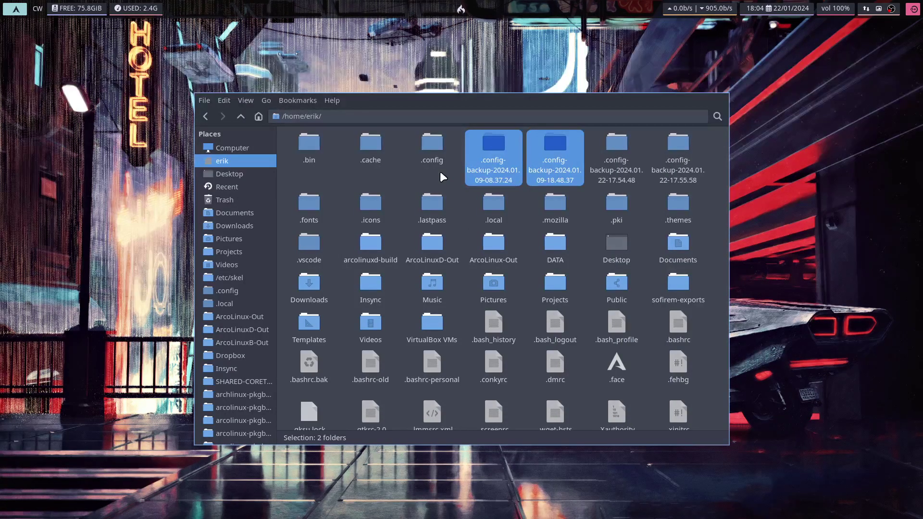
Open the .config folder in the home directory
double_click(432, 143)
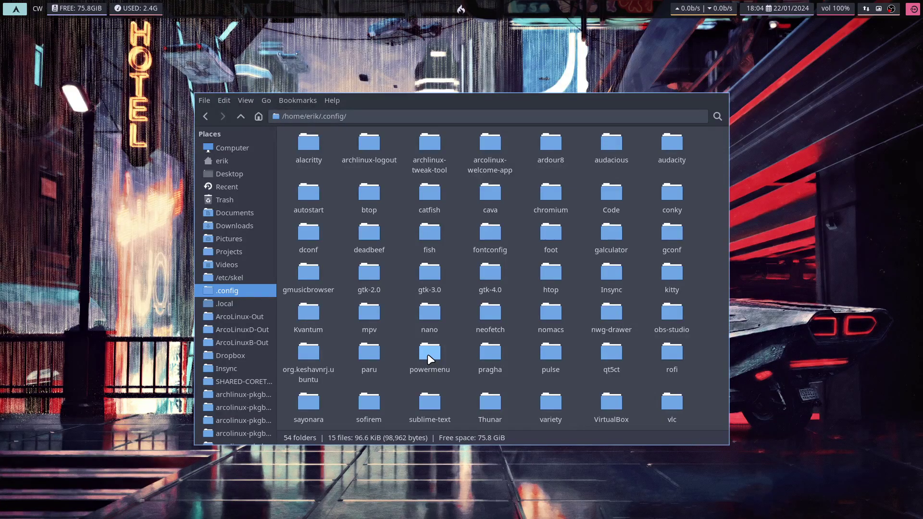
Run arcolinux-powermenu in a terminal, dismiss its power menu with Escape, and close the terminal
key("super+Return")
type("arc")
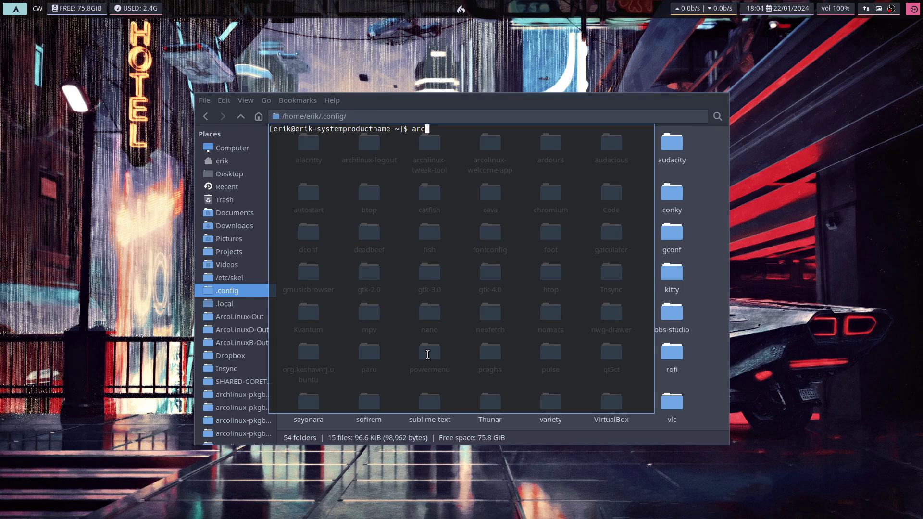
type("olinux-powermenu")
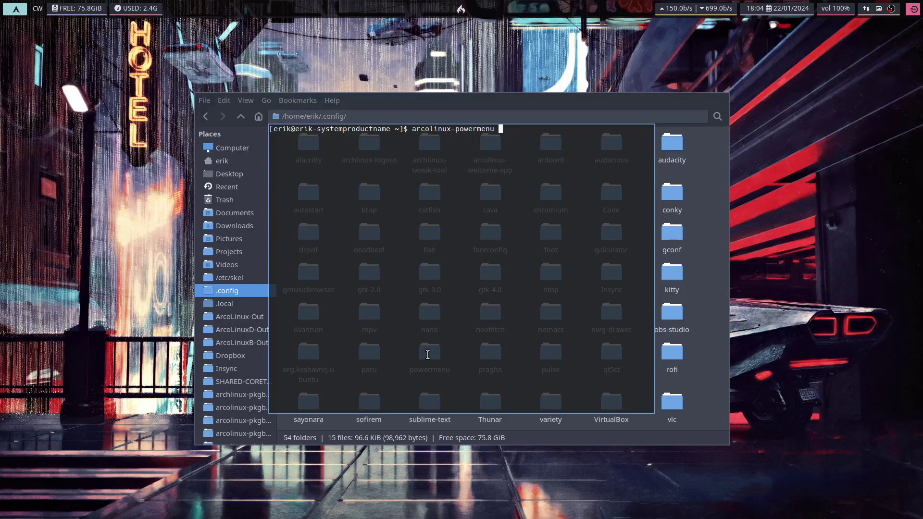
key("Return")
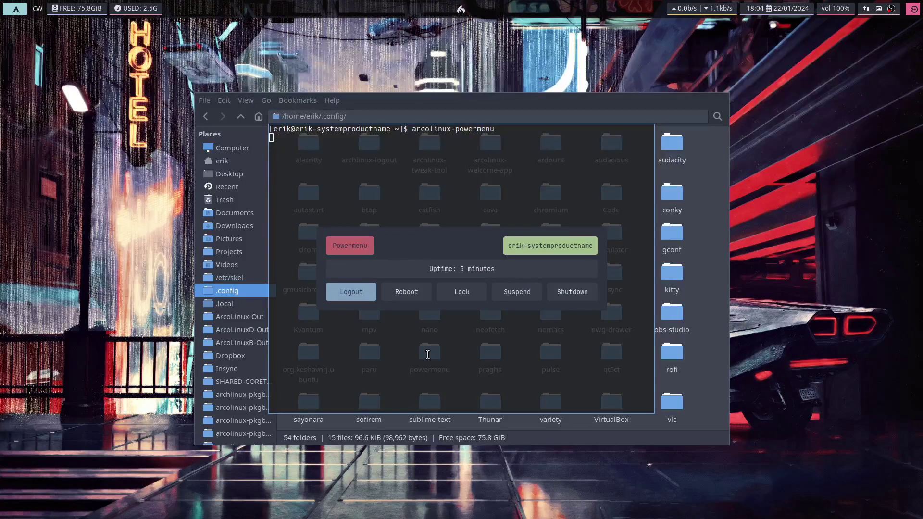
key("Escape")
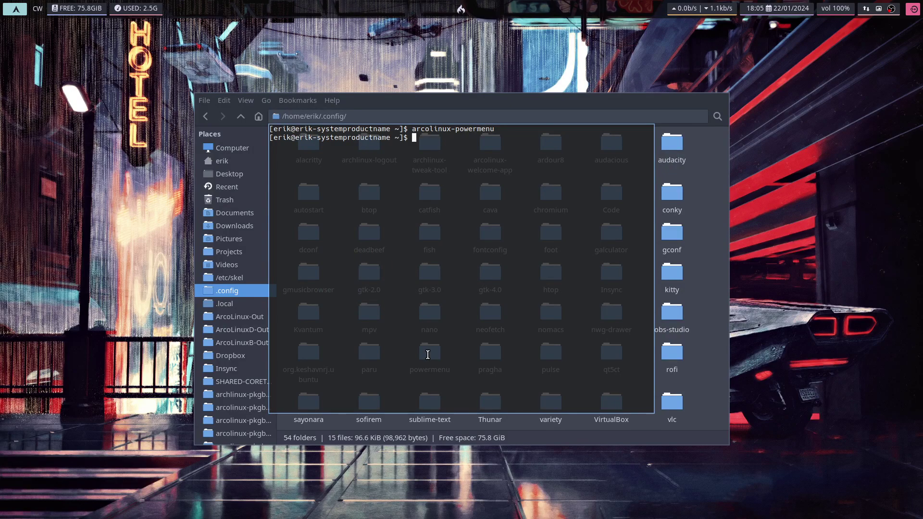
key("super+q")
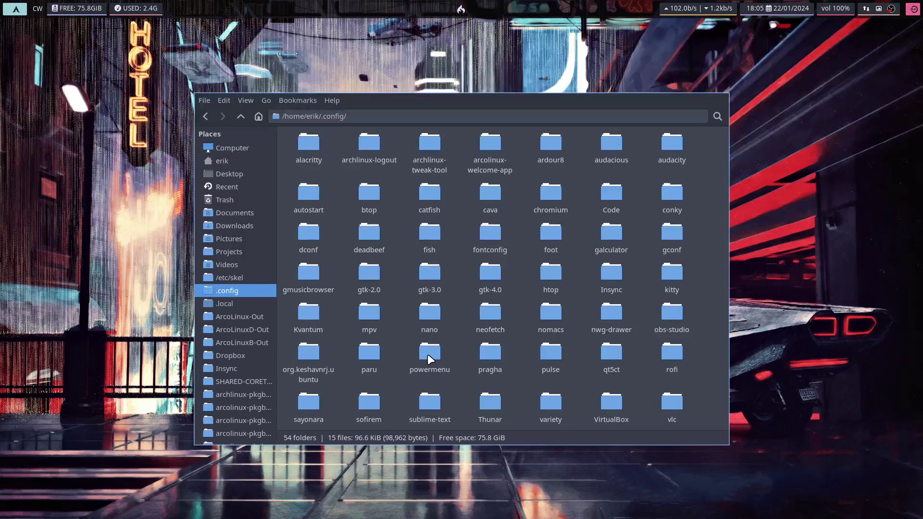
Rerun arcolinux-powermenu from command history in a new terminal and dismiss the menu again
key("super+Return")
key("Up")
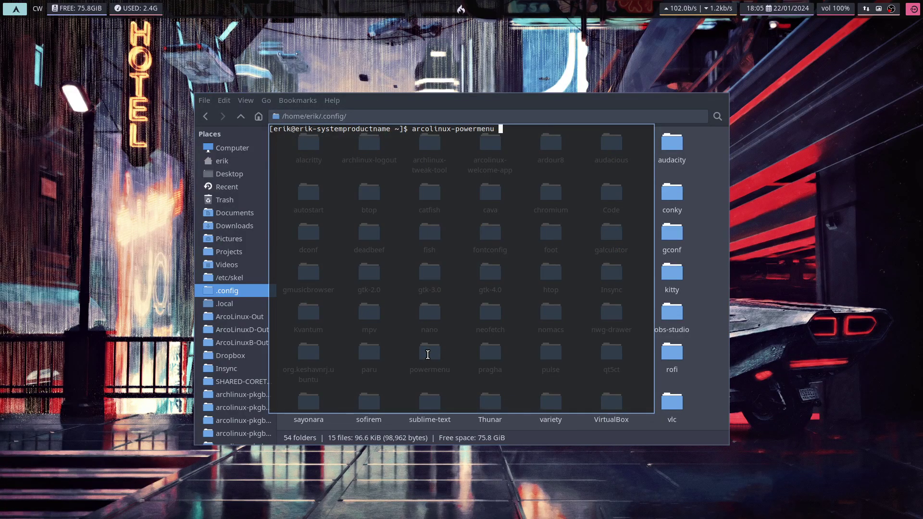
key("Return")
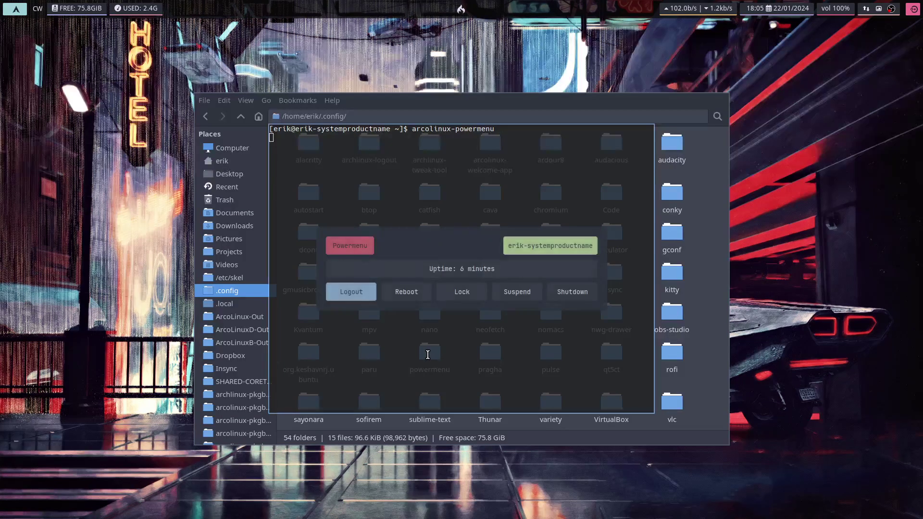
key("Escape")
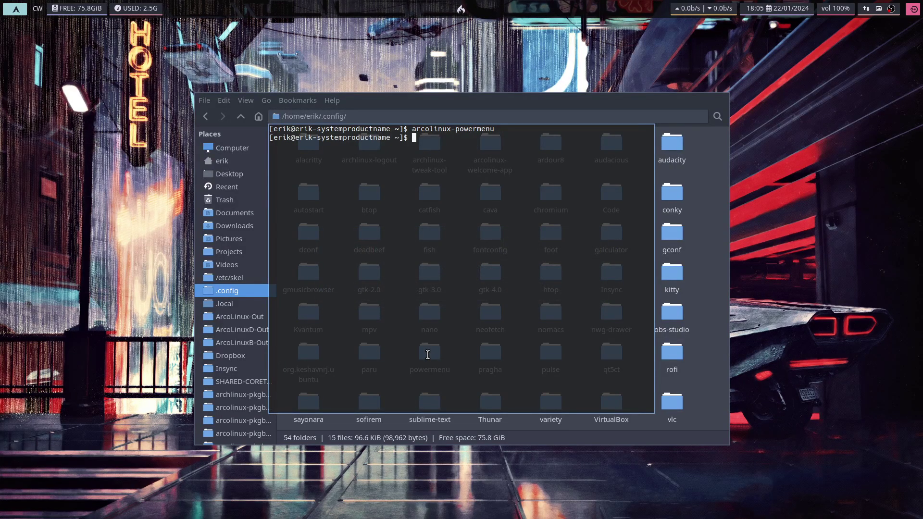
Return to the wayfire folder and run rg powermenu in a terminal opened there
key("super+q")
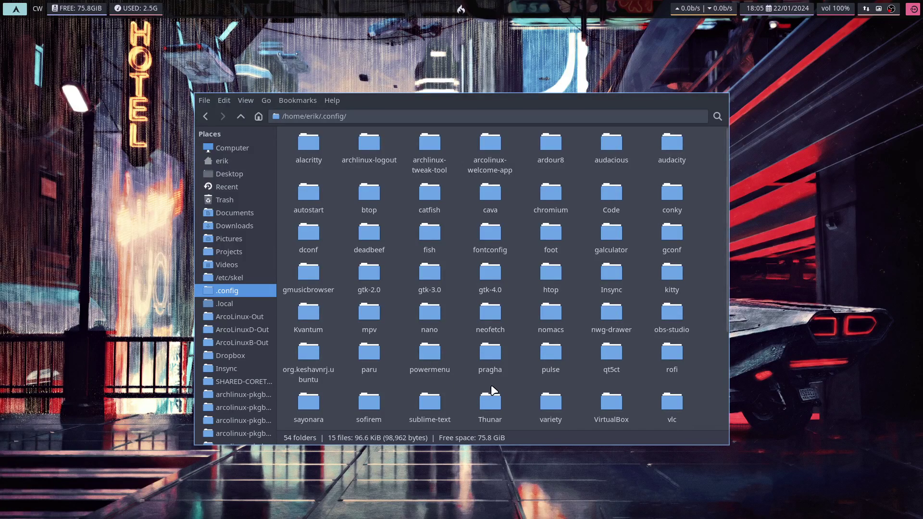
scroll(493, 390, "down", 4)
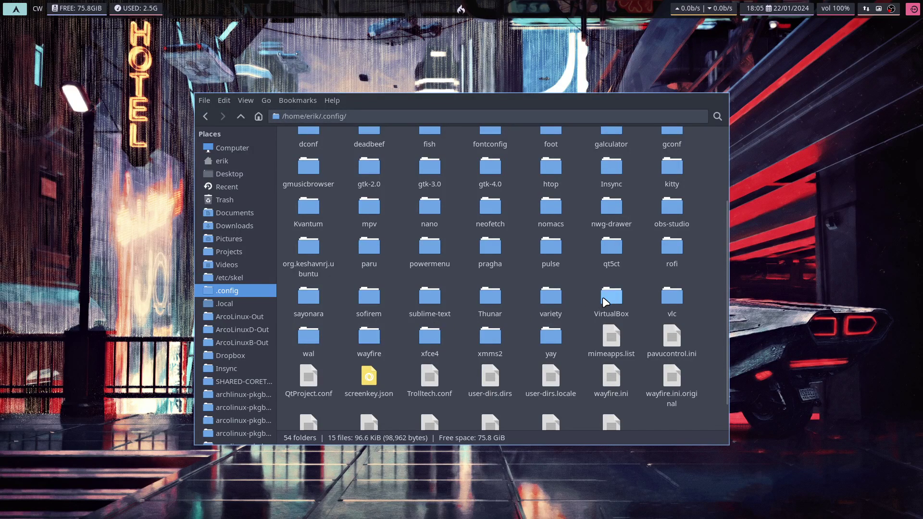
double_click(377, 339)
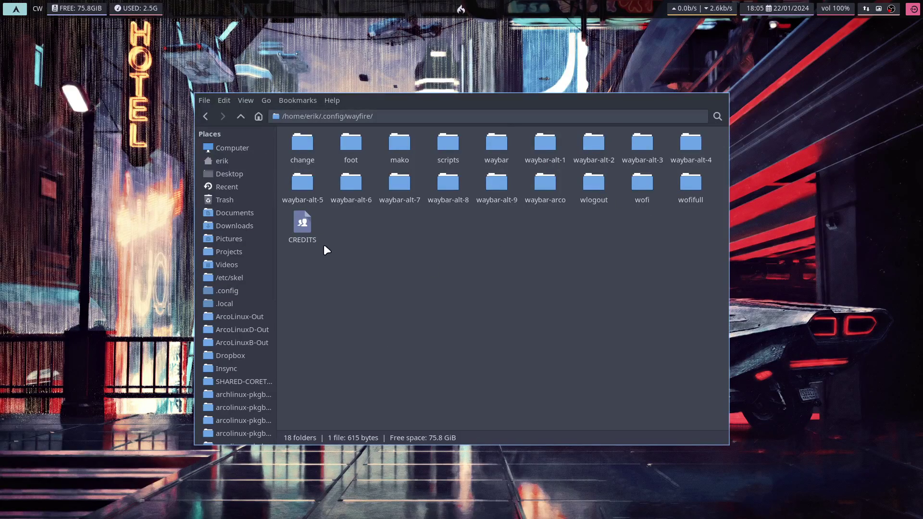
right_click(465, 294)
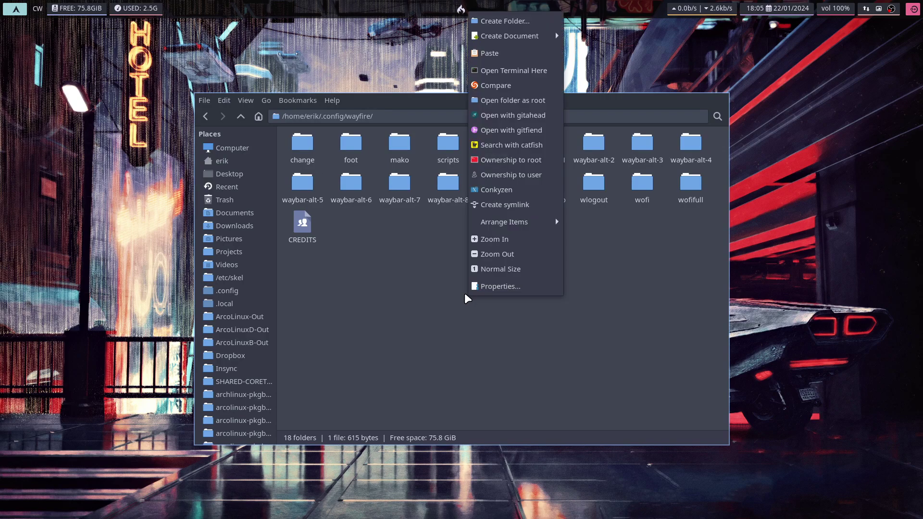
left_click(491, 68)
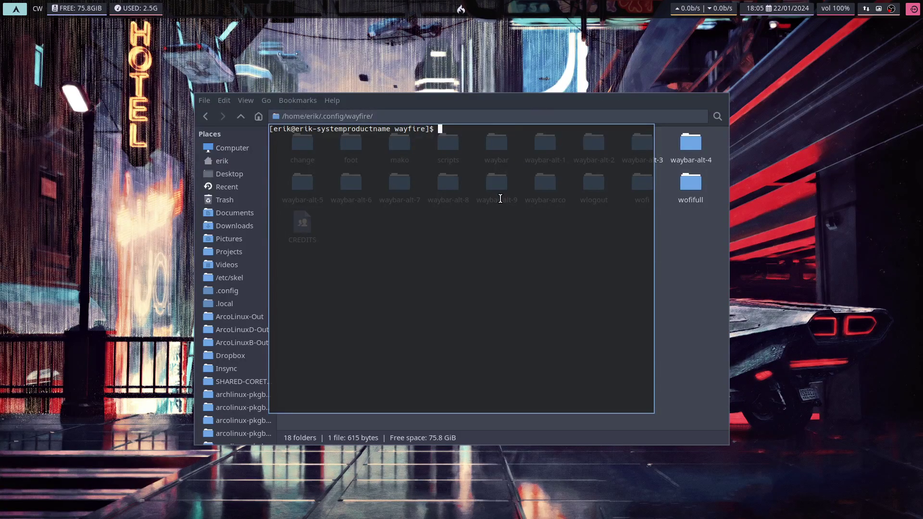
type("rg powermenu")
key("Return")
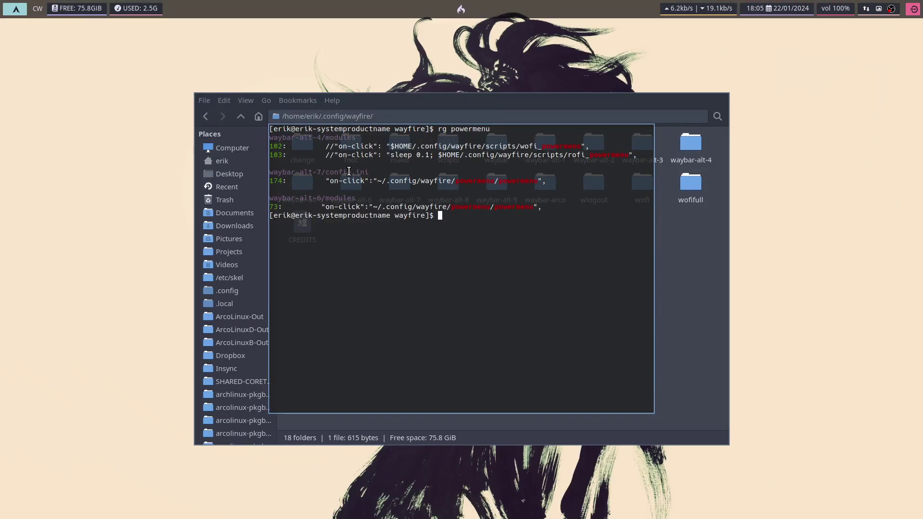
Highlight the powermenu matches: waybar-alt-7 config line 174 and waybar-alt-6 modules line 73
left_click_drag(342, 181, 536, 181)
left_click_drag(343, 207, 525, 208)
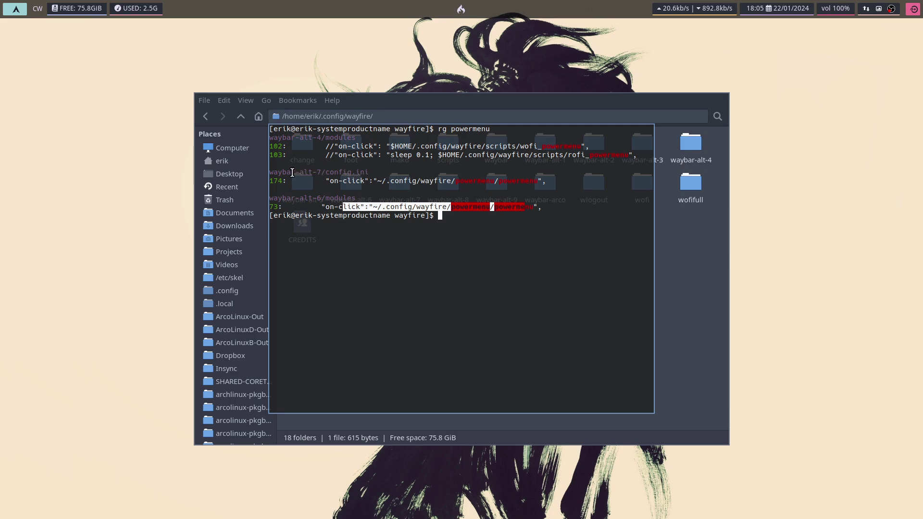
left_click_drag(270, 172, 343, 172)
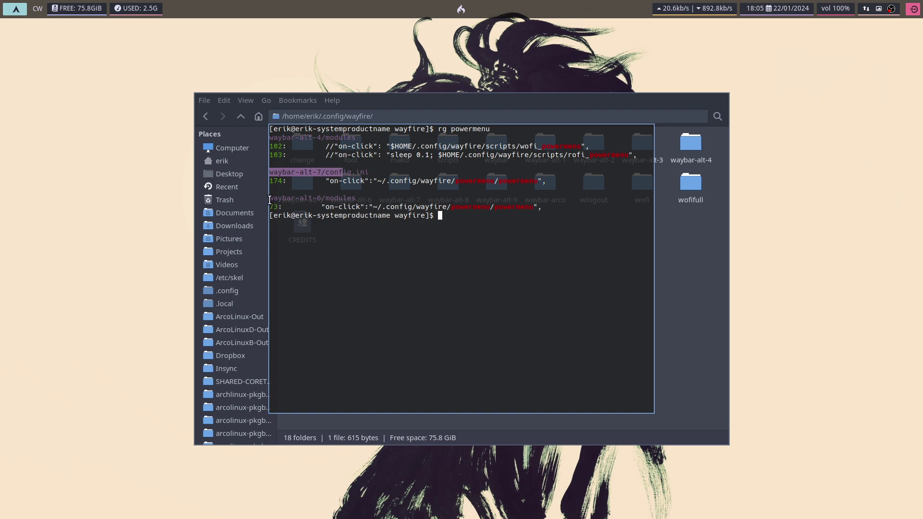
left_click_drag(270, 198, 352, 198)
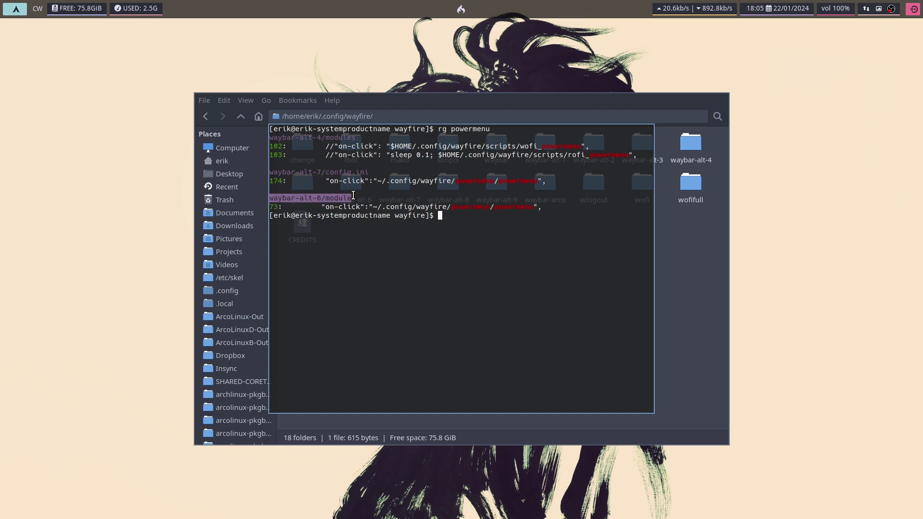
left_click(411, 206)
left_click_drag(369, 207, 531, 213)
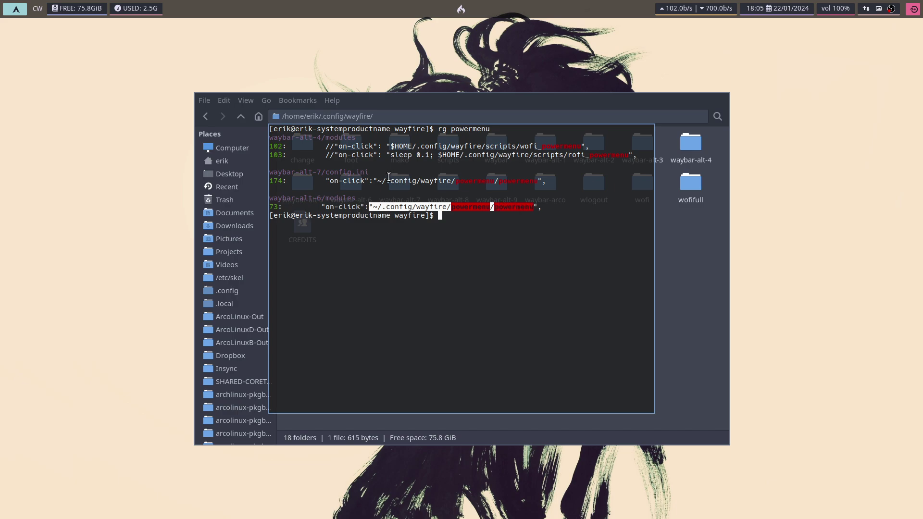
left_click_drag(382, 182, 537, 183)
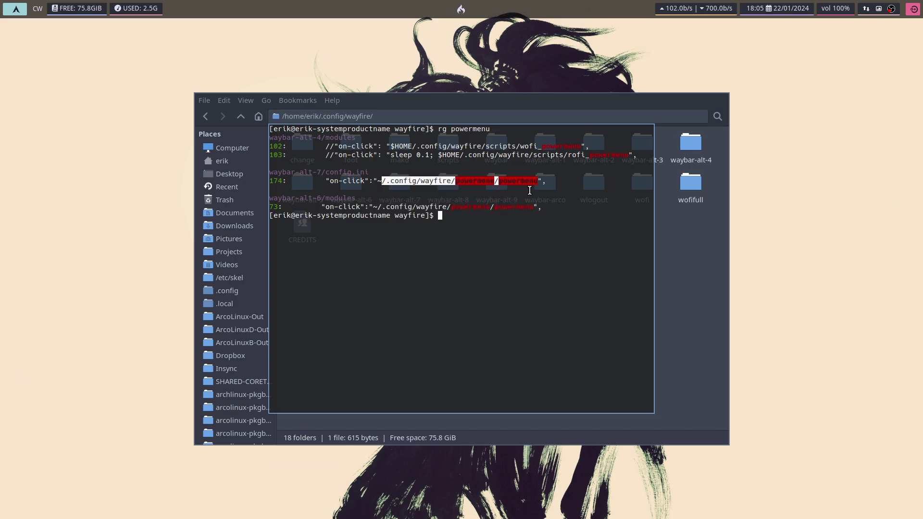
left_click(423, 180)
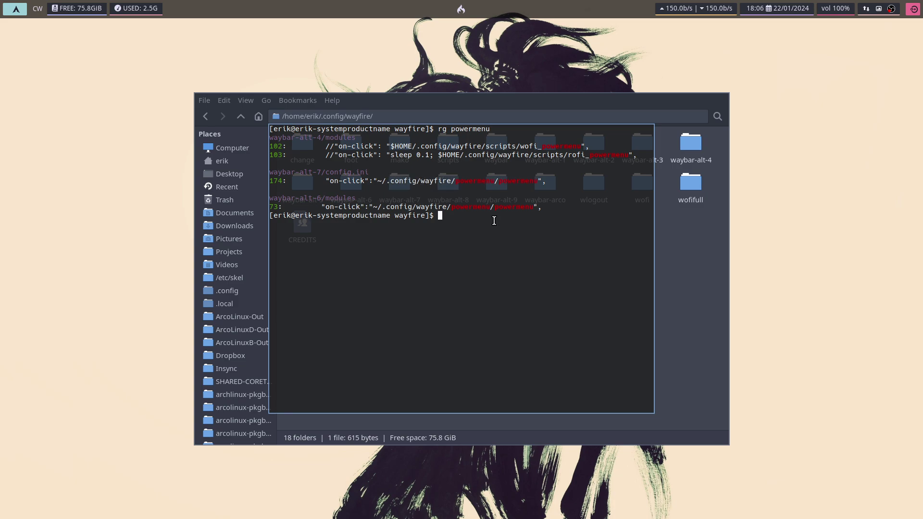
Close the terminal, go up to ~/.config and open wayfire.ini in Sublime Text
left_click(686, 272)
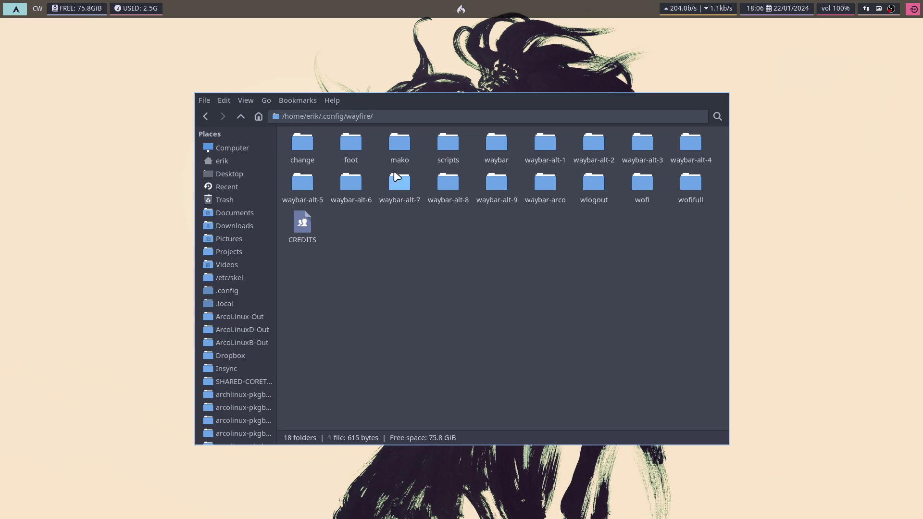
left_click(241, 117)
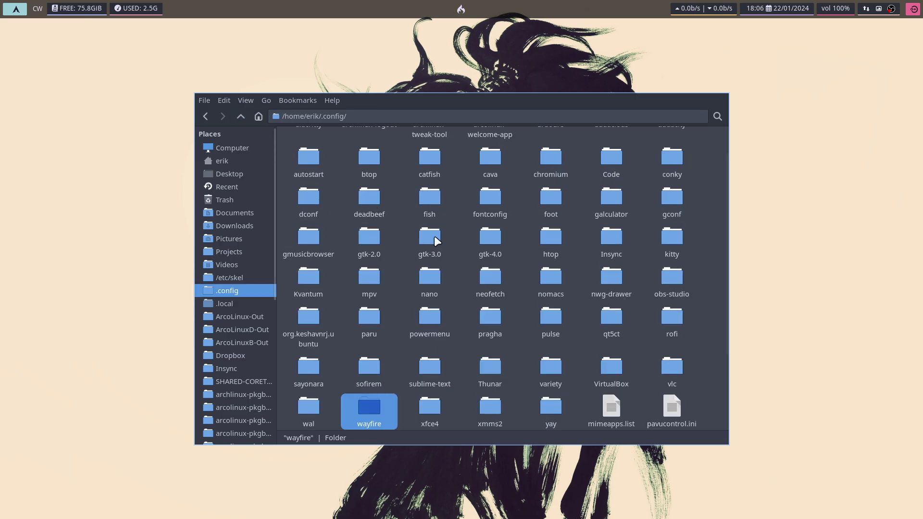
scroll(533, 274, "down", 3)
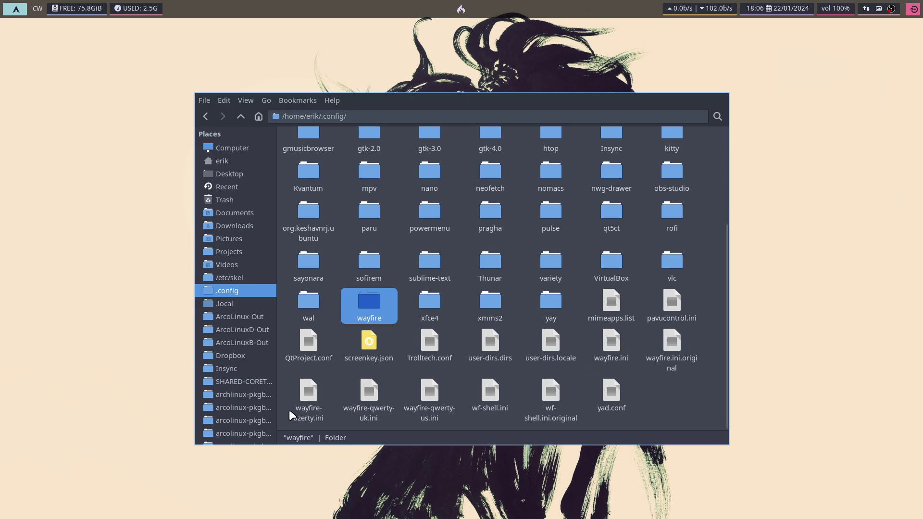
double_click(605, 359)
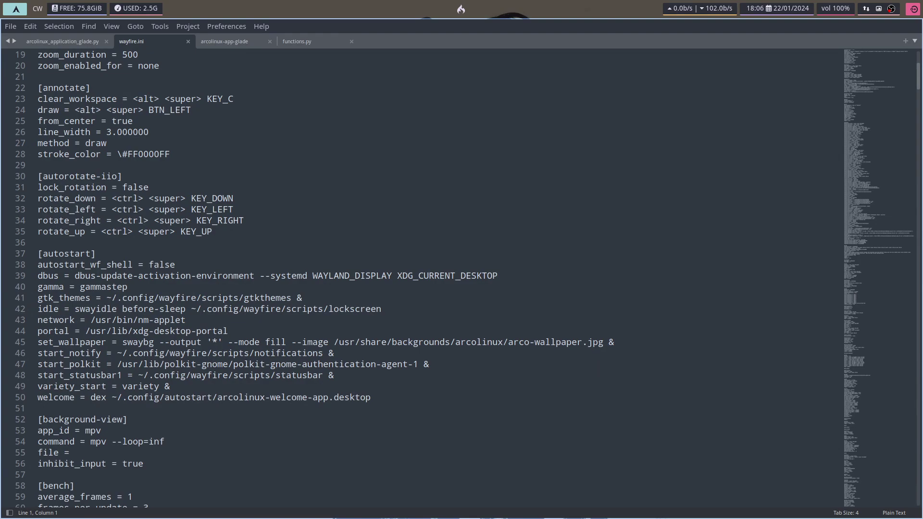
Search wayfire.ini for 'powerm' and select the arcolinux-powermenu command on line 174
key("ctrl+f")
type("powerm")
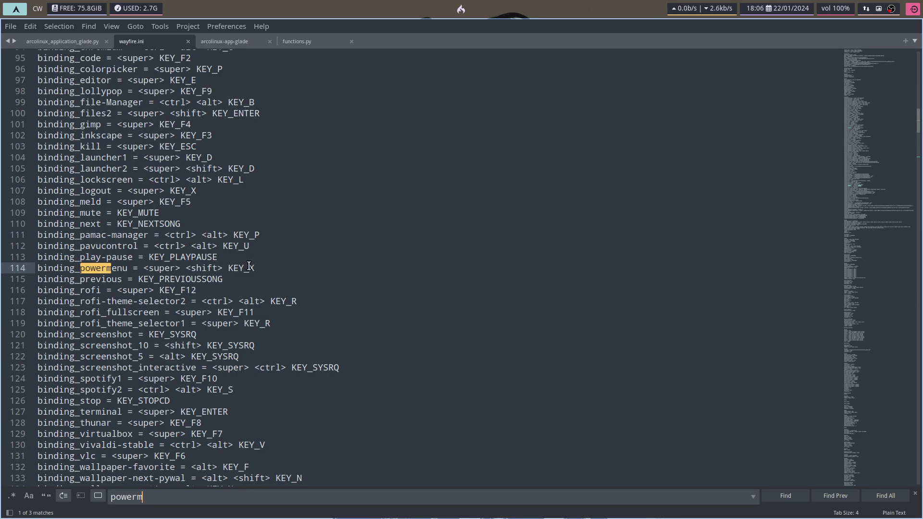
left_click(786, 496)
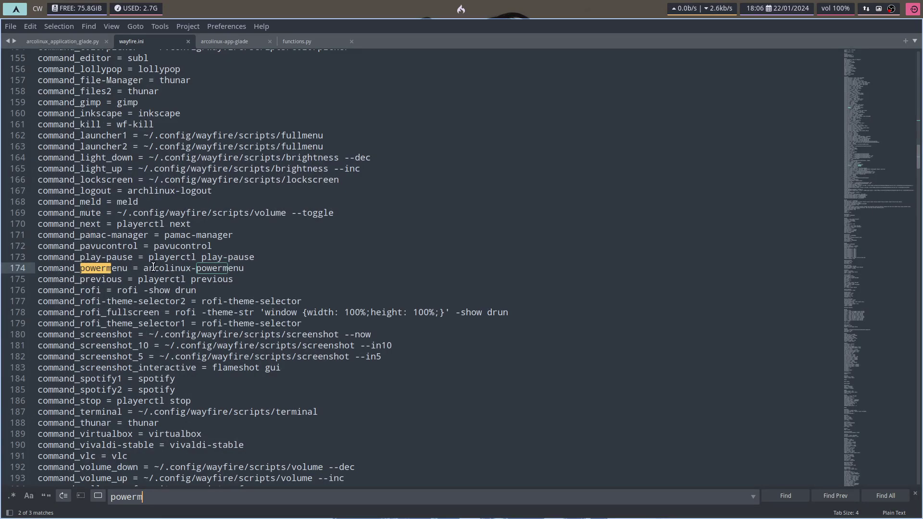
left_click_drag(140, 268, 259, 270)
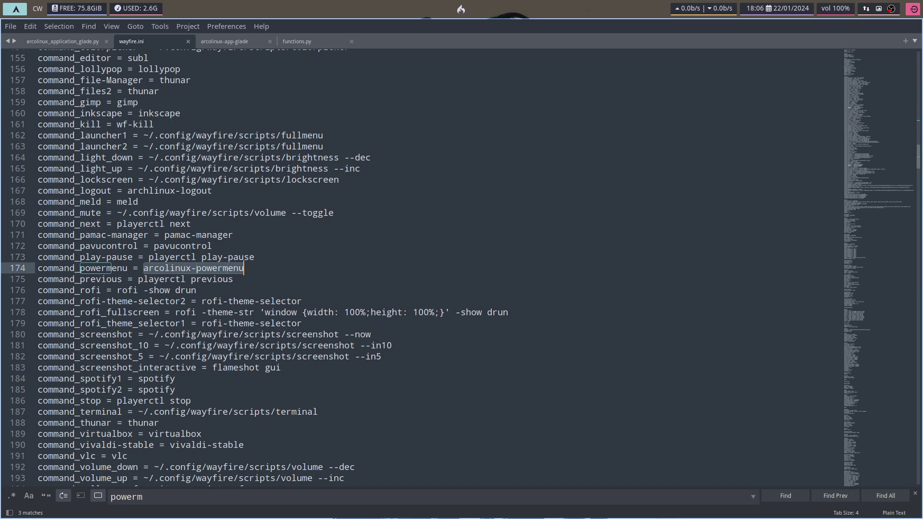
Test the power menu keybinding, dismiss the menu, and close Sublime Text
key("super+x")
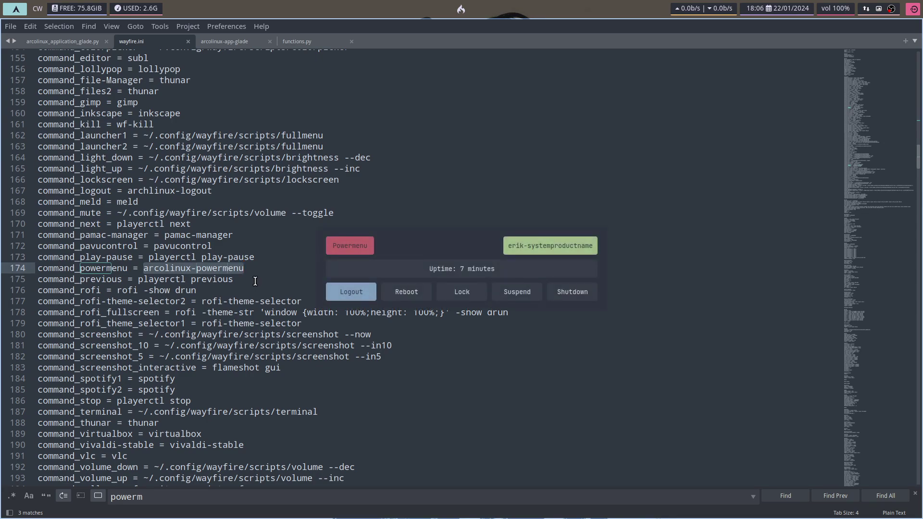
left_click(174, 279)
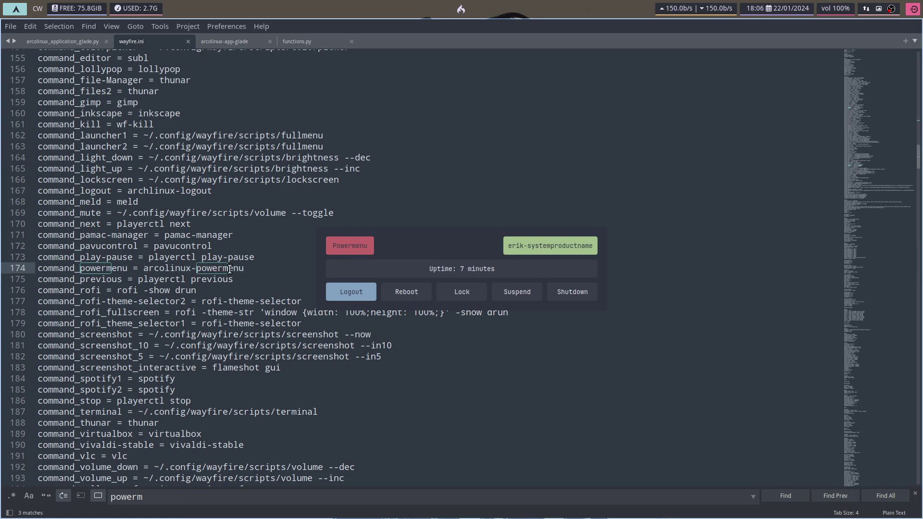
key("Escape")
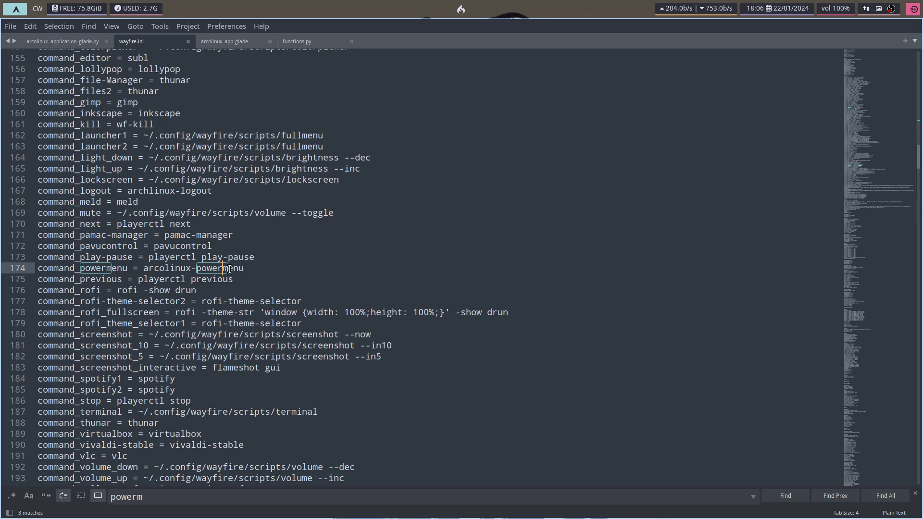
key("super+q")
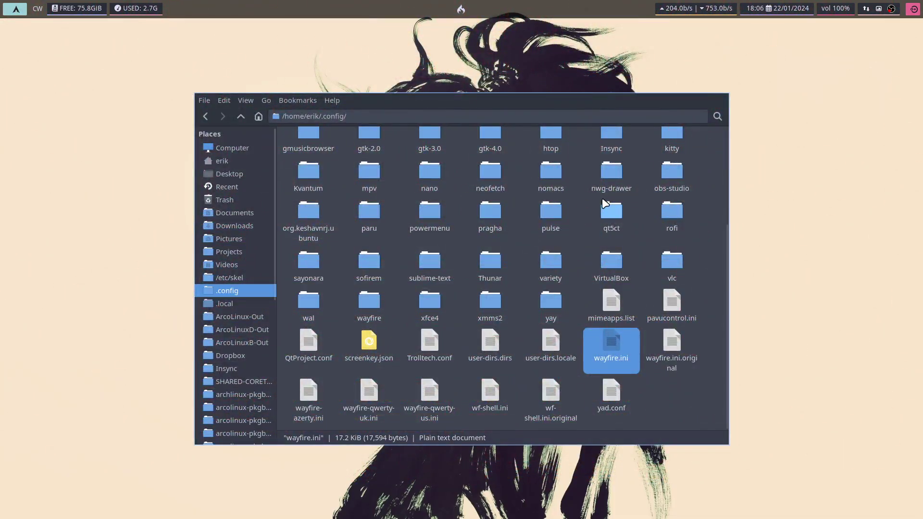
mouse_move(581, 107)
left_mouse_down()
mouse_move(596, 97)
mouse_move(561, 107)
mouse_move(618, 101)
mouse_move(582, 112)
left_mouse_up()
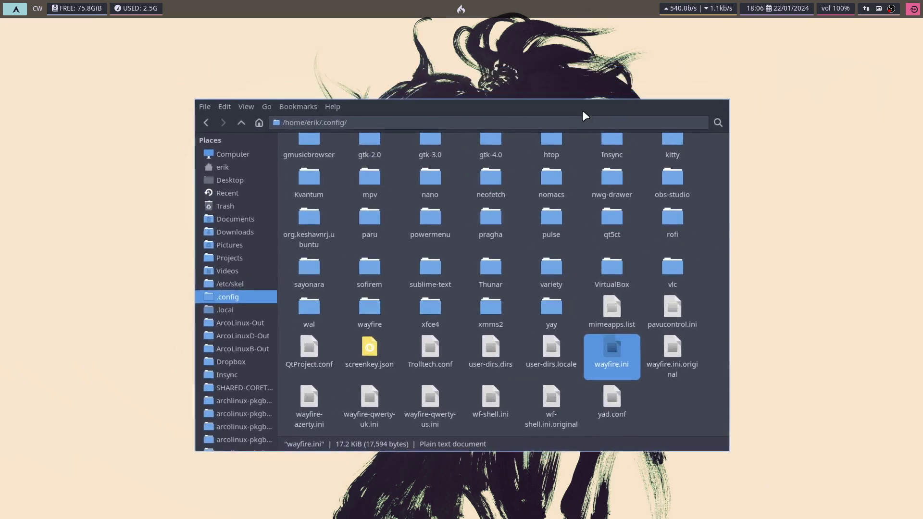